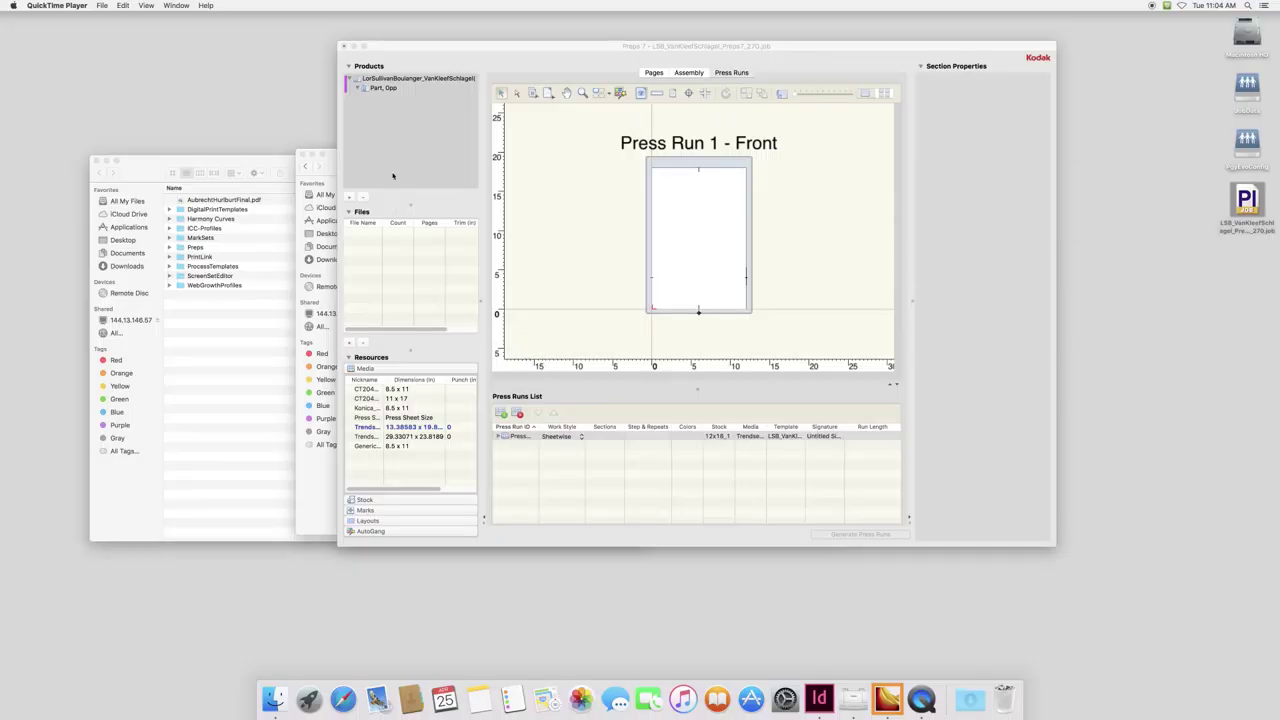
Start a new imposition with 9 × 12 in finished pages.
click(146, 5)
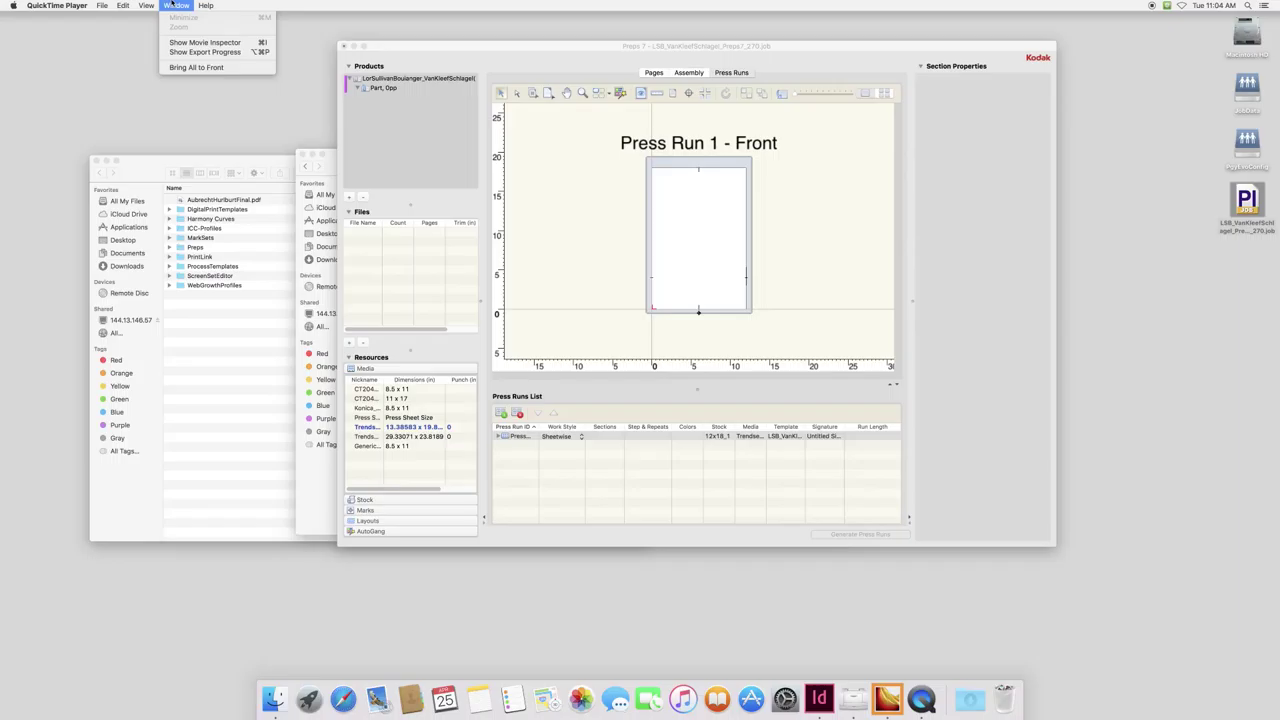
click(438, 61)
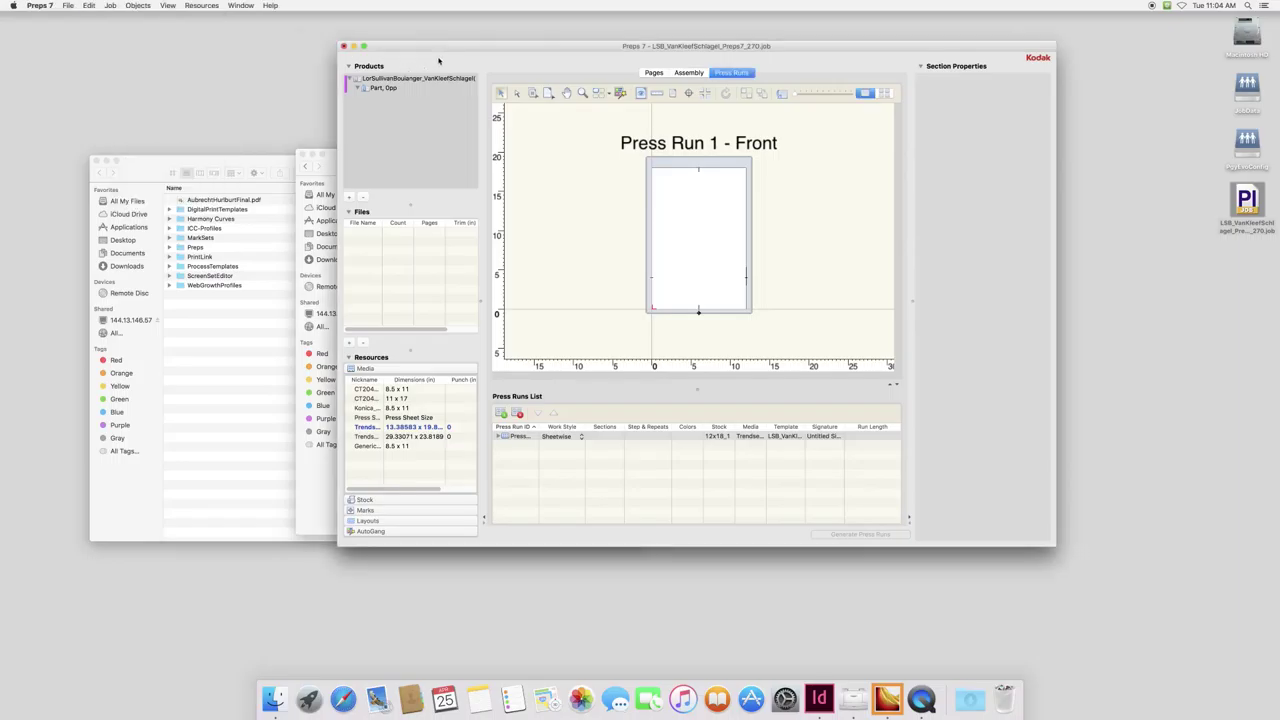
click(110, 5)
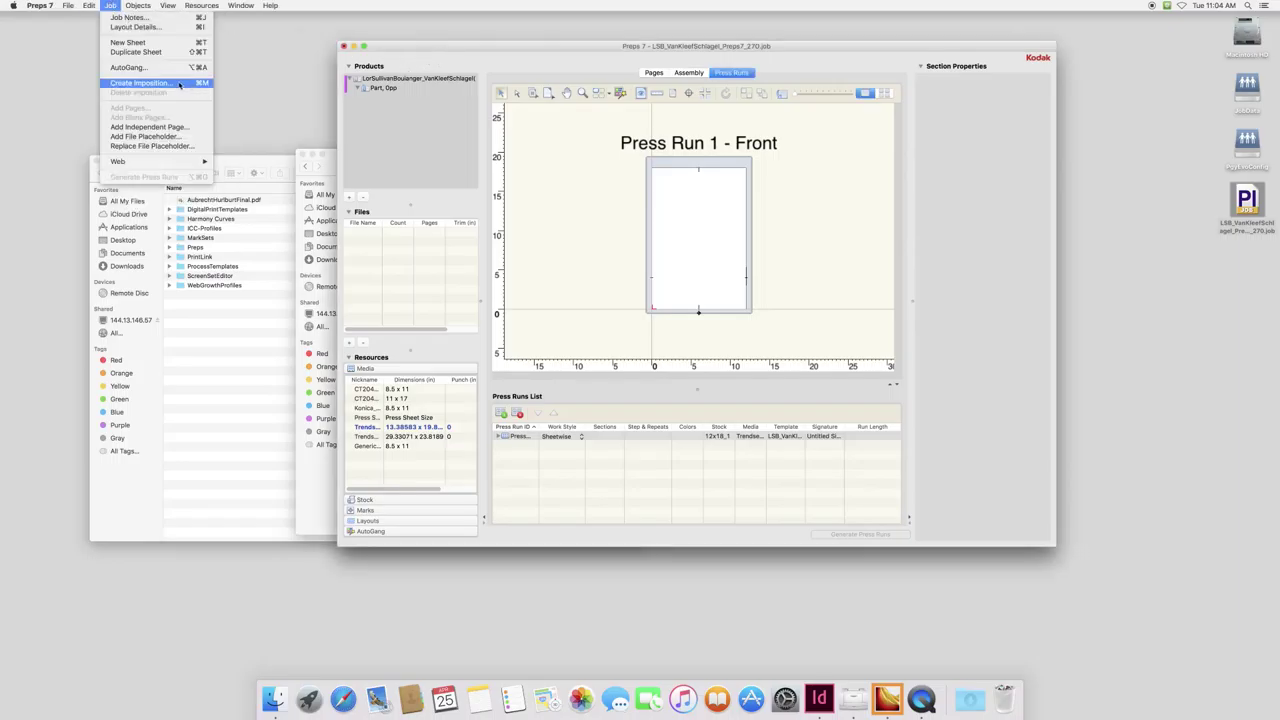
click(180, 84)
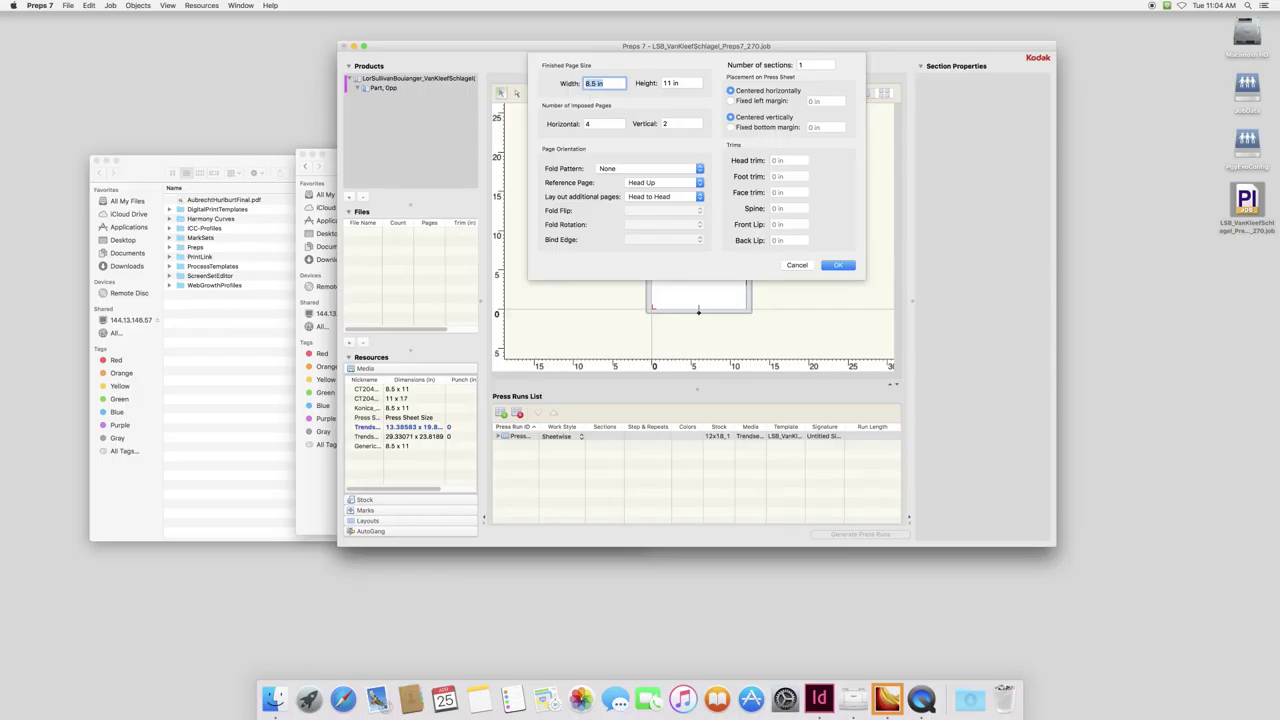
text(12)
key(BackSpace)
key(BackSpace)
text(9)
key(Tab)
text(12)
key(Tab)
key(Tab)
text(1)
Lay the pages out 1 across by 2 down with Head Right reference and apply.
click(664, 182)
click(666, 174)
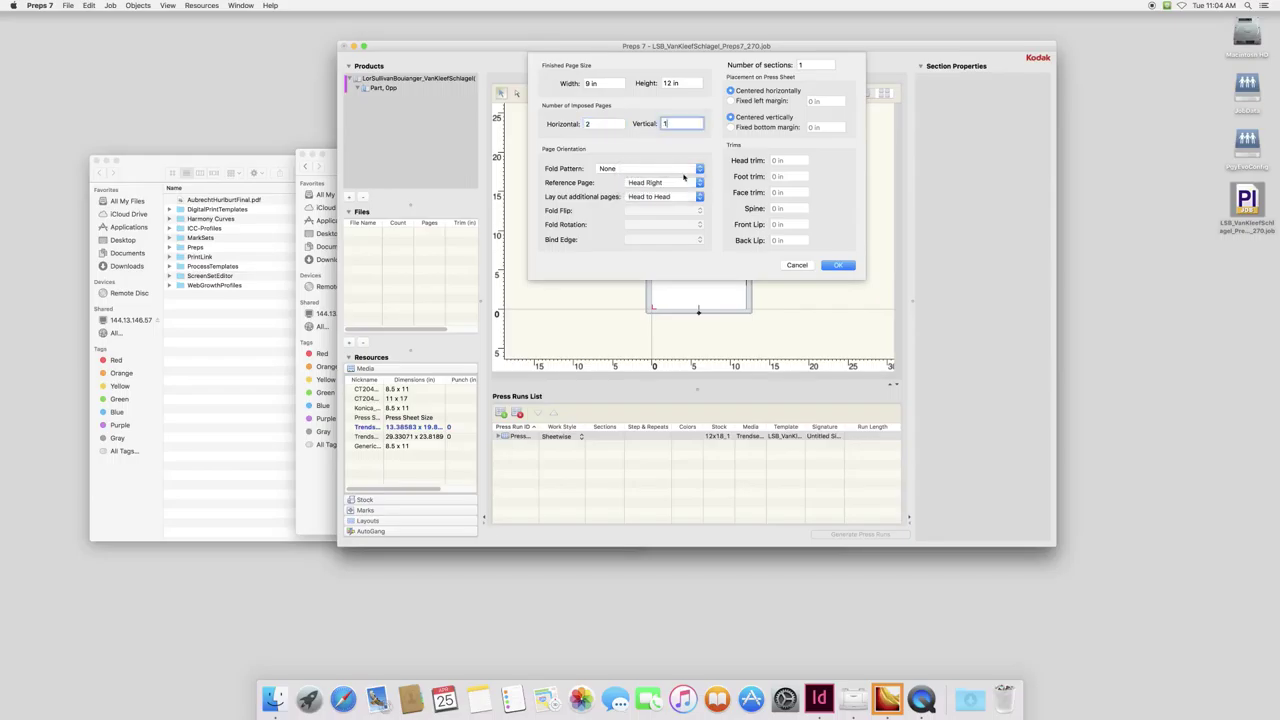
click(848, 265)
click(714, 221)
double_click(587, 124)
double_click(668, 124)
text(2)
click(834, 264)
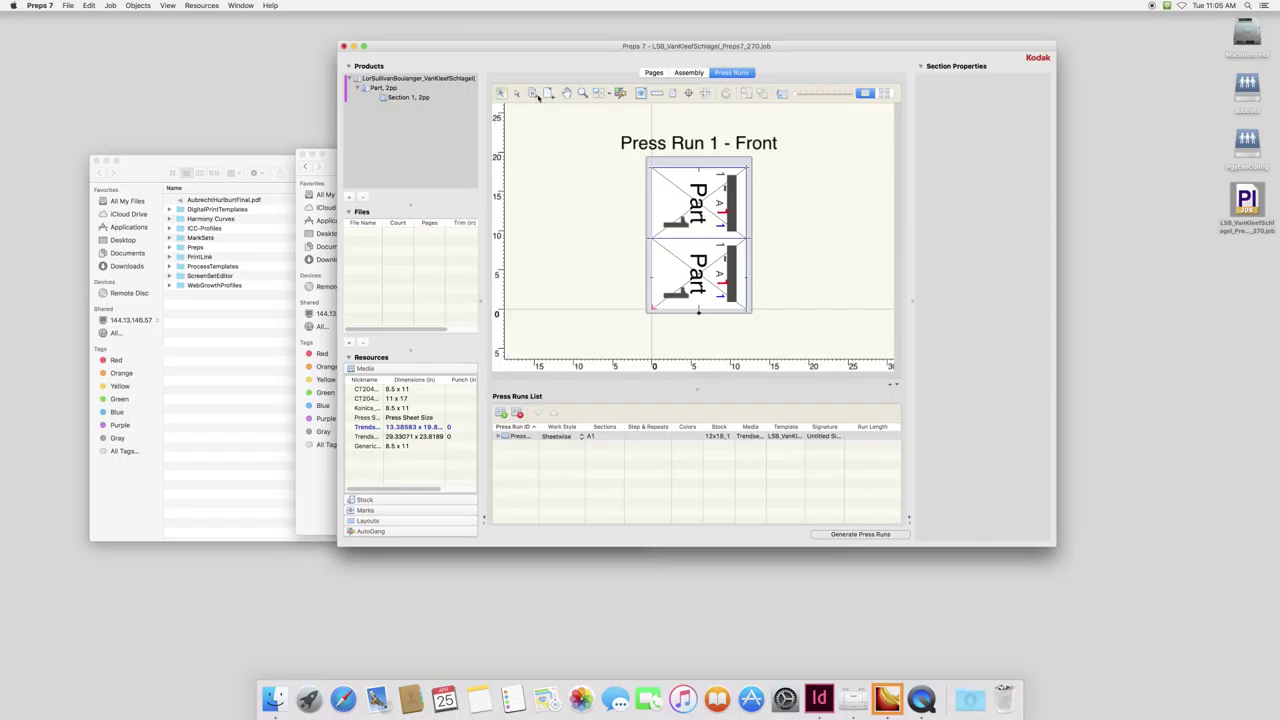
Number Press Run 1's sheet with page 4 on top and page 1 below.
click(533, 93)
click(690, 270)
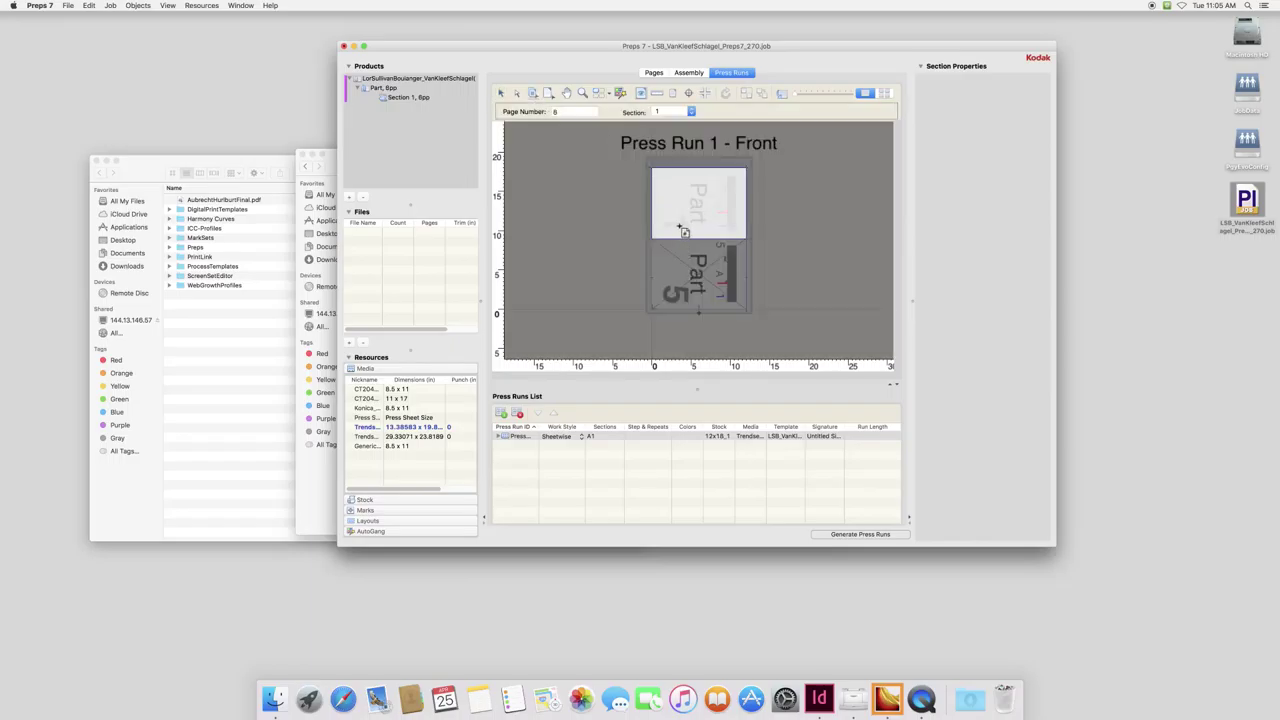
click(683, 231)
click(685, 287)
click(688, 212)
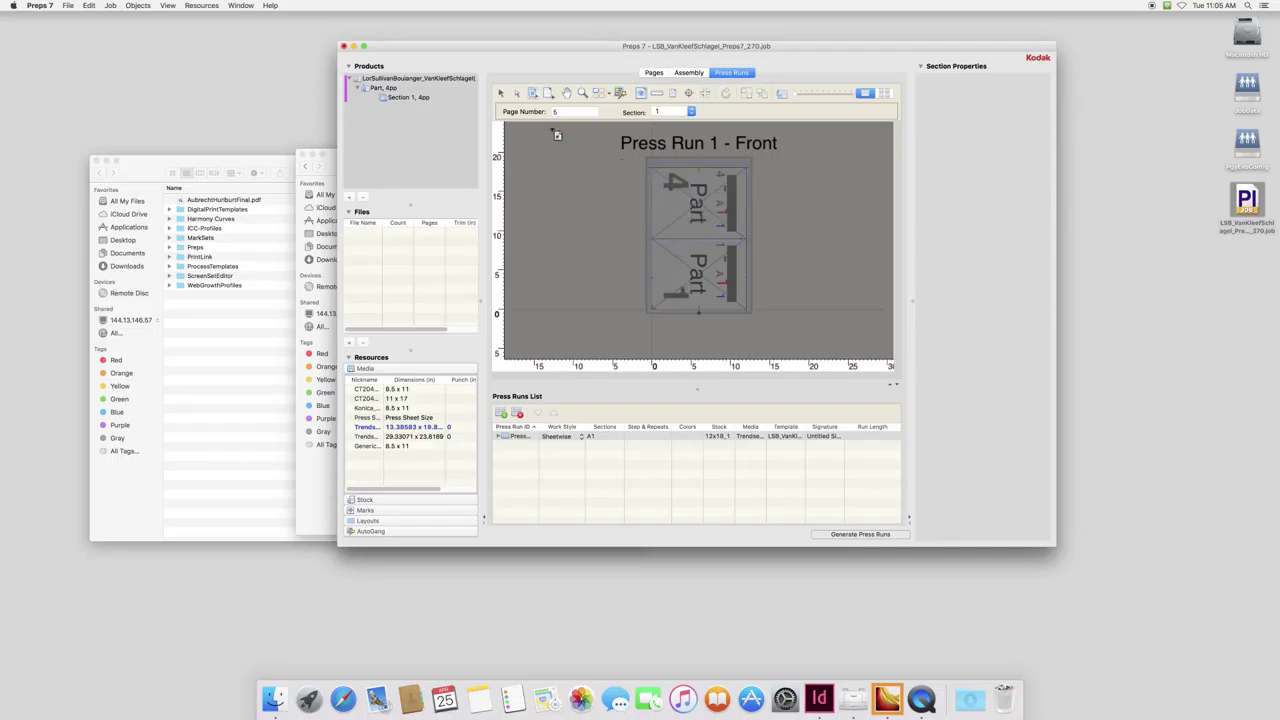
Add press runs up to Press Run 19 (76pp), then switch back to the Selection tool.
click(501, 414)
click(501, 414)
click(501, 414)
click(501, 414)
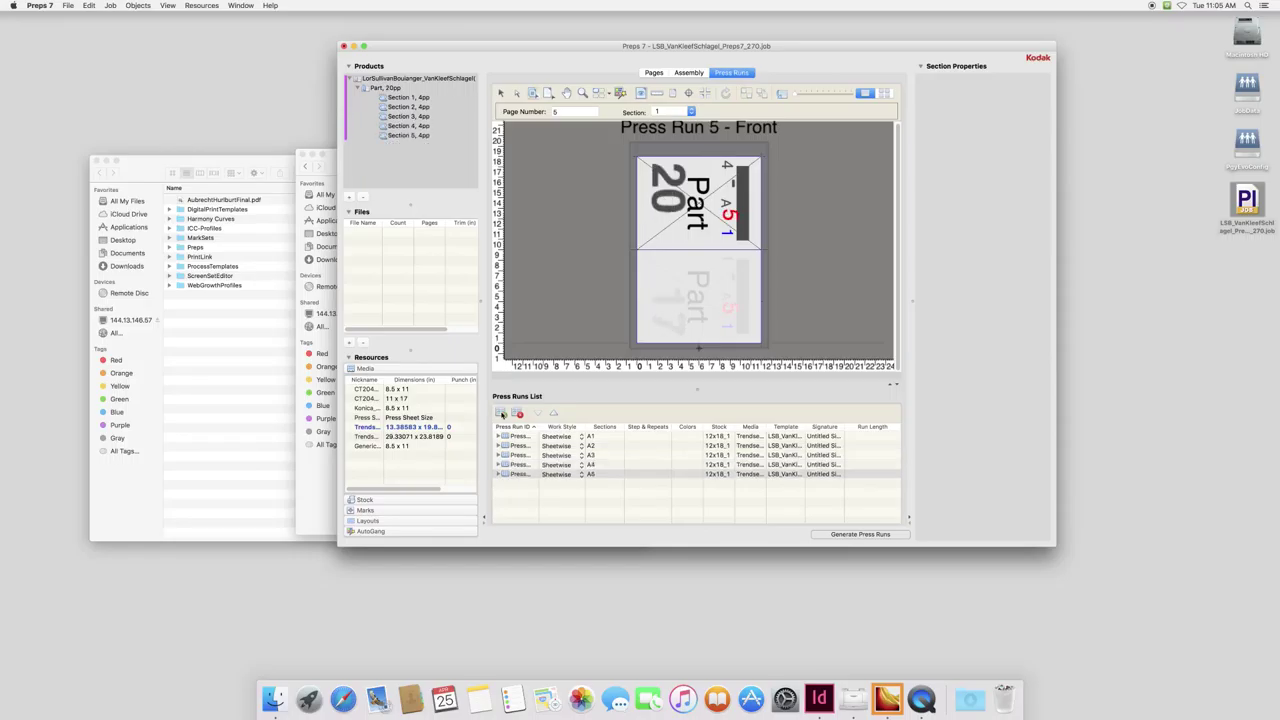
click(501, 414)
click(501, 414)
click(501, 414)
click(501, 414)
click(501, 414)
click(501, 414)
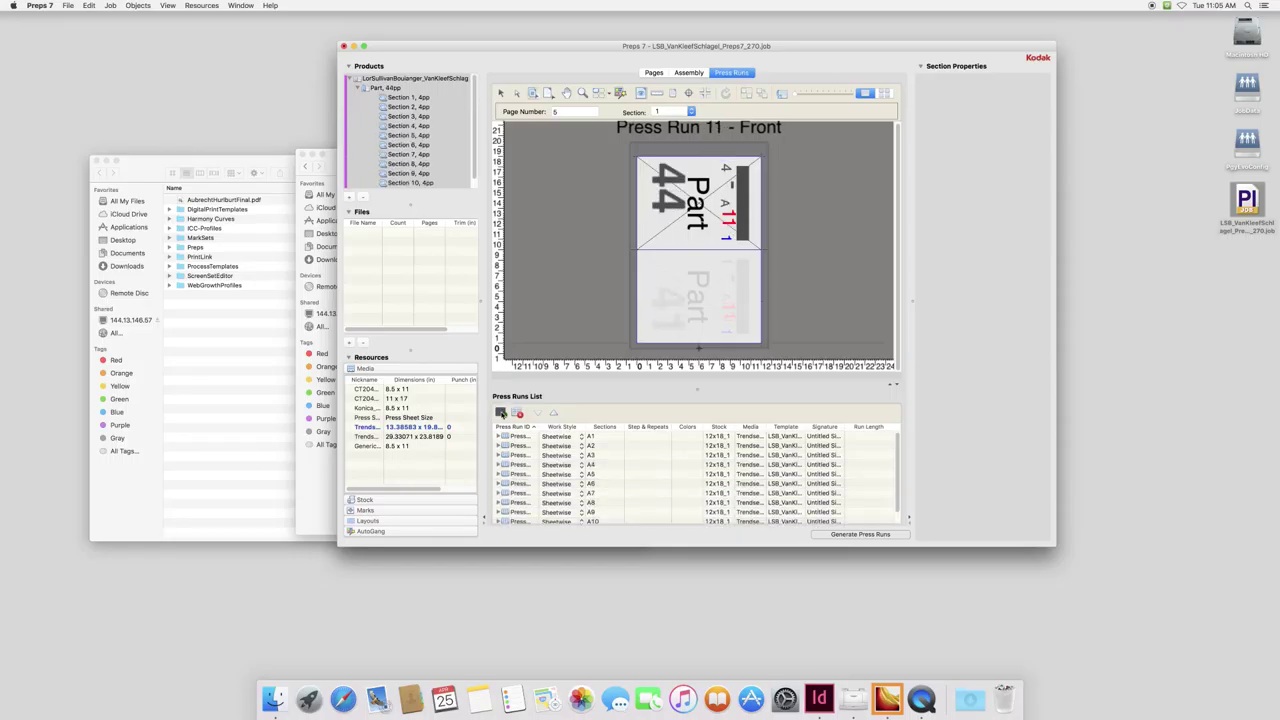
click(501, 414)
click(501, 414)
click(501, 414)
click(501, 414)
click(501, 414)
click(501, 414)
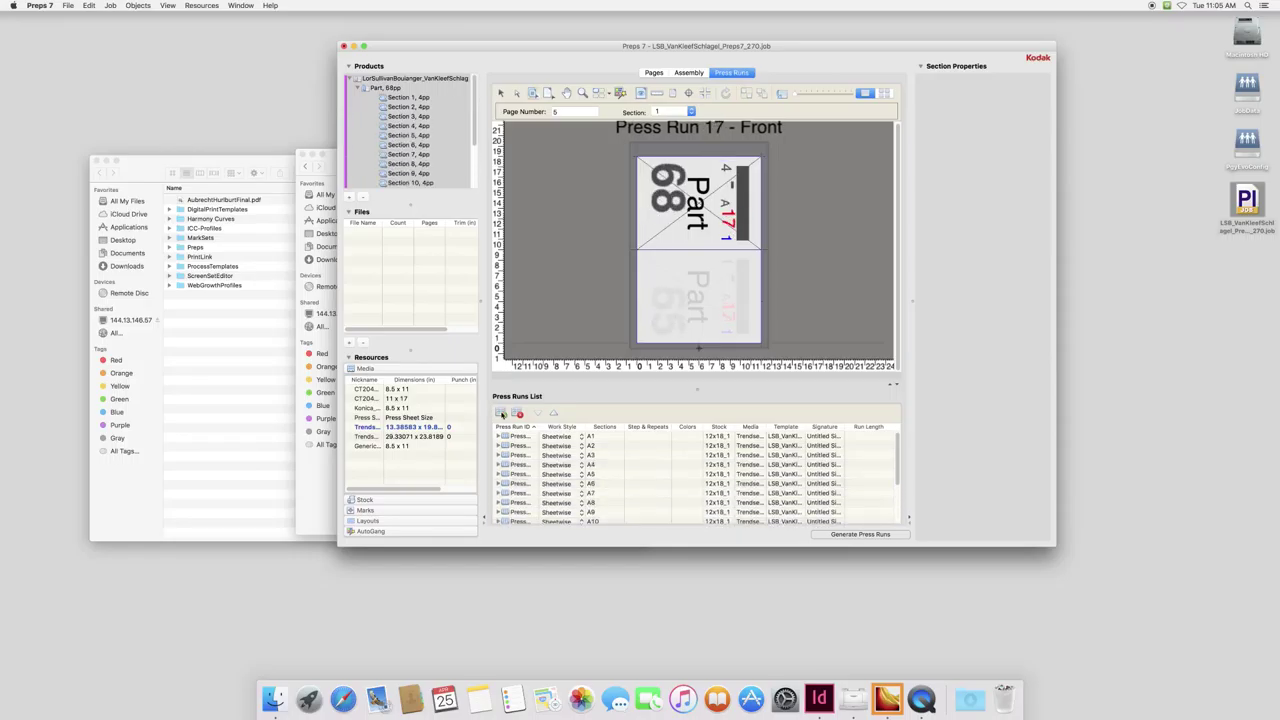
click(501, 414)
click(501, 414)
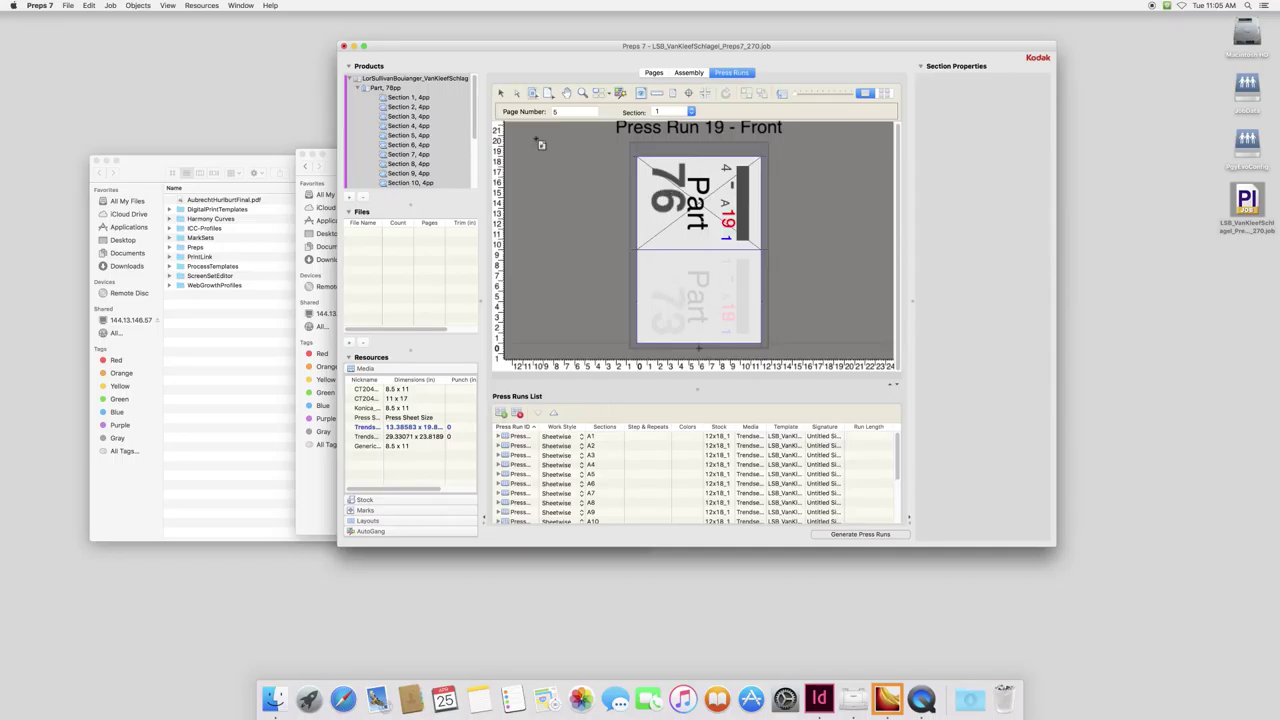
click(502, 93)
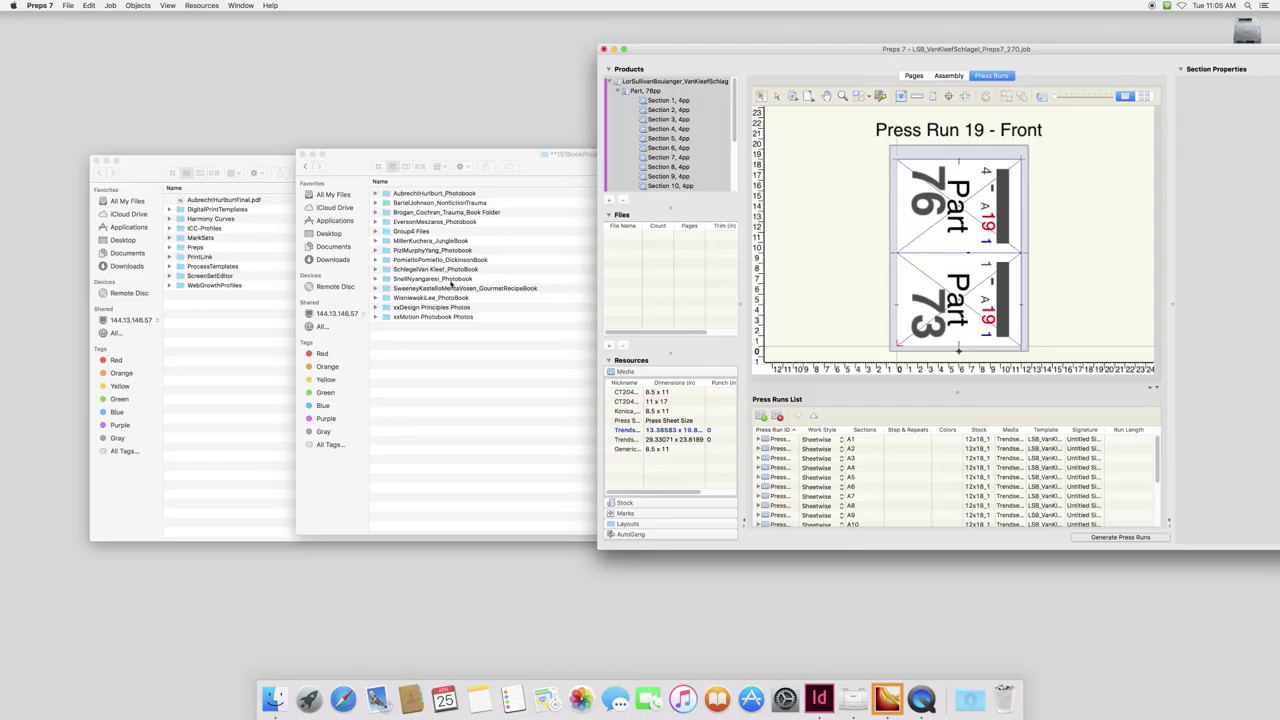
Drag every PDF from Refined_PDFs into the job's Files list and add Press Run 20 (80pp).
double_click(431, 270)
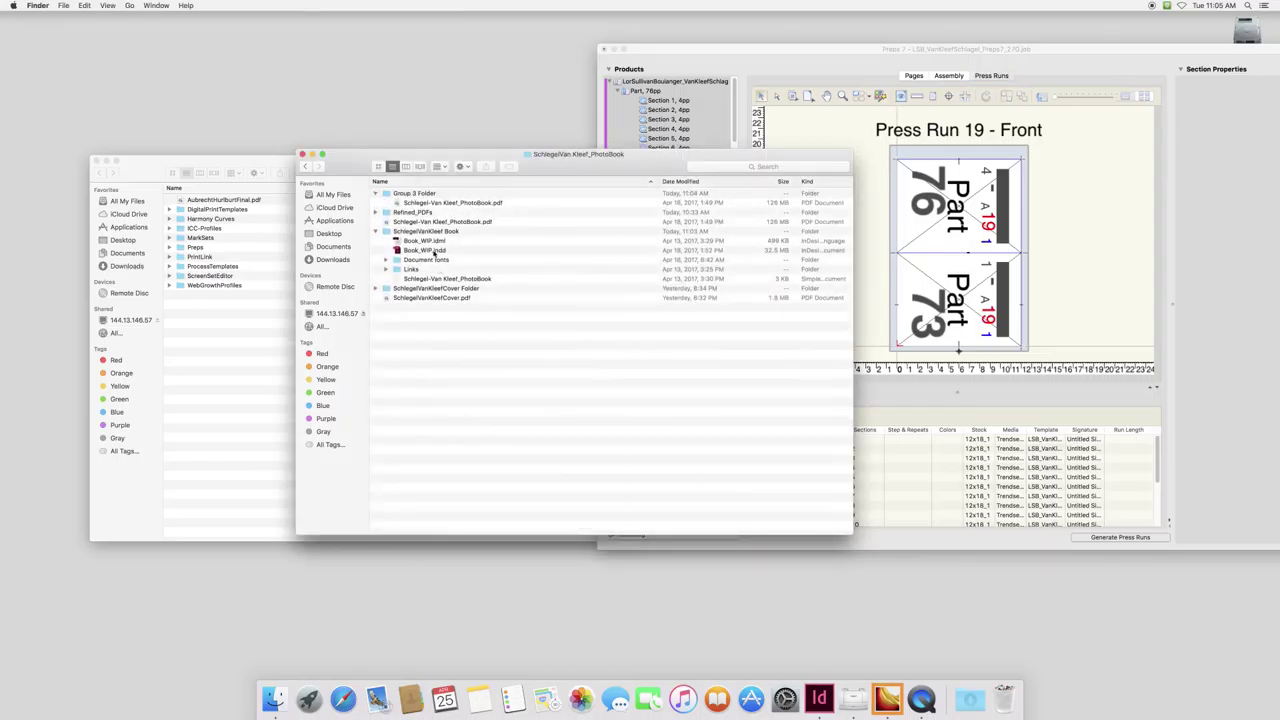
double_click(424, 214)
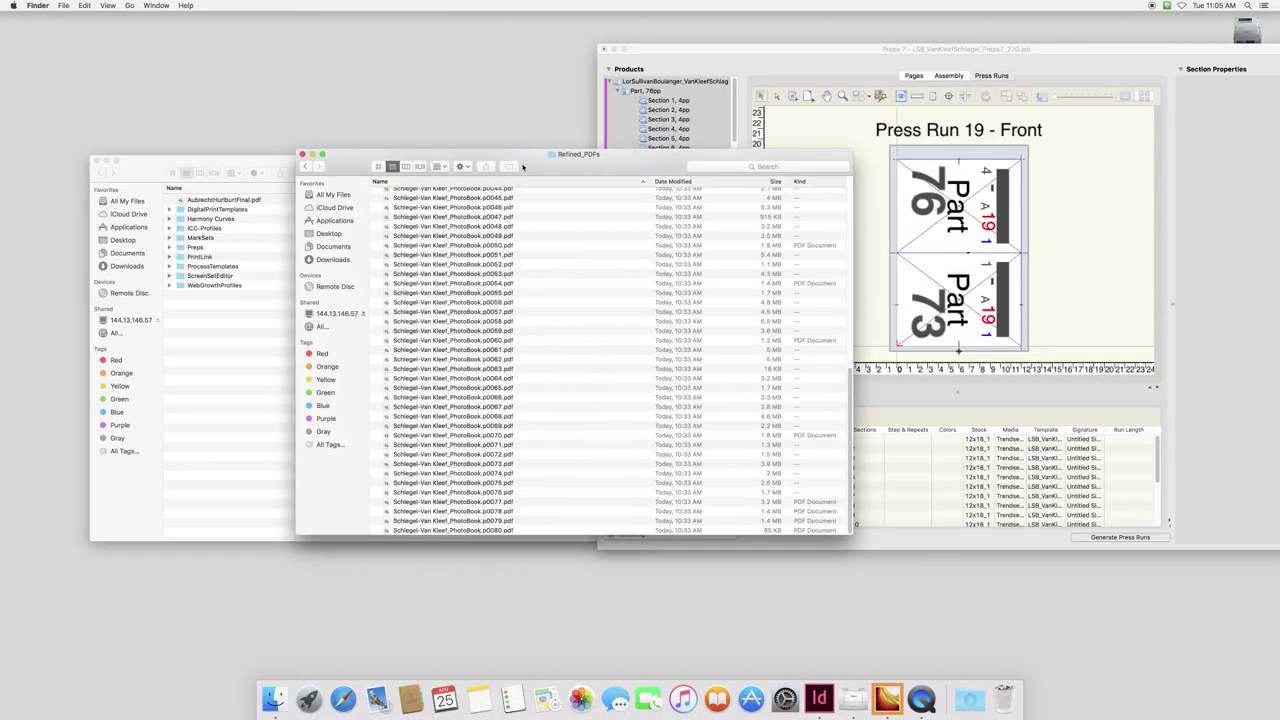
drag(517, 162, 202, 144)
scroll(146, 186, up, 10)
key(super+a)
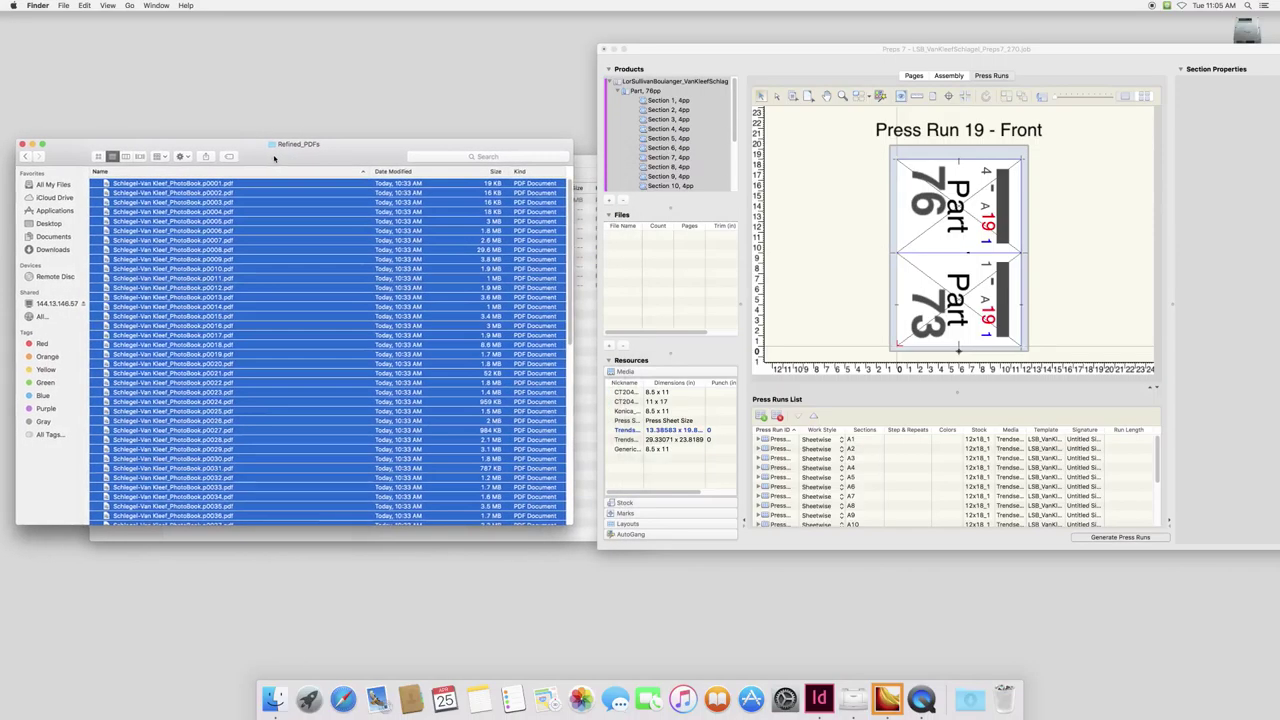
drag(125, 188, 868, 50)
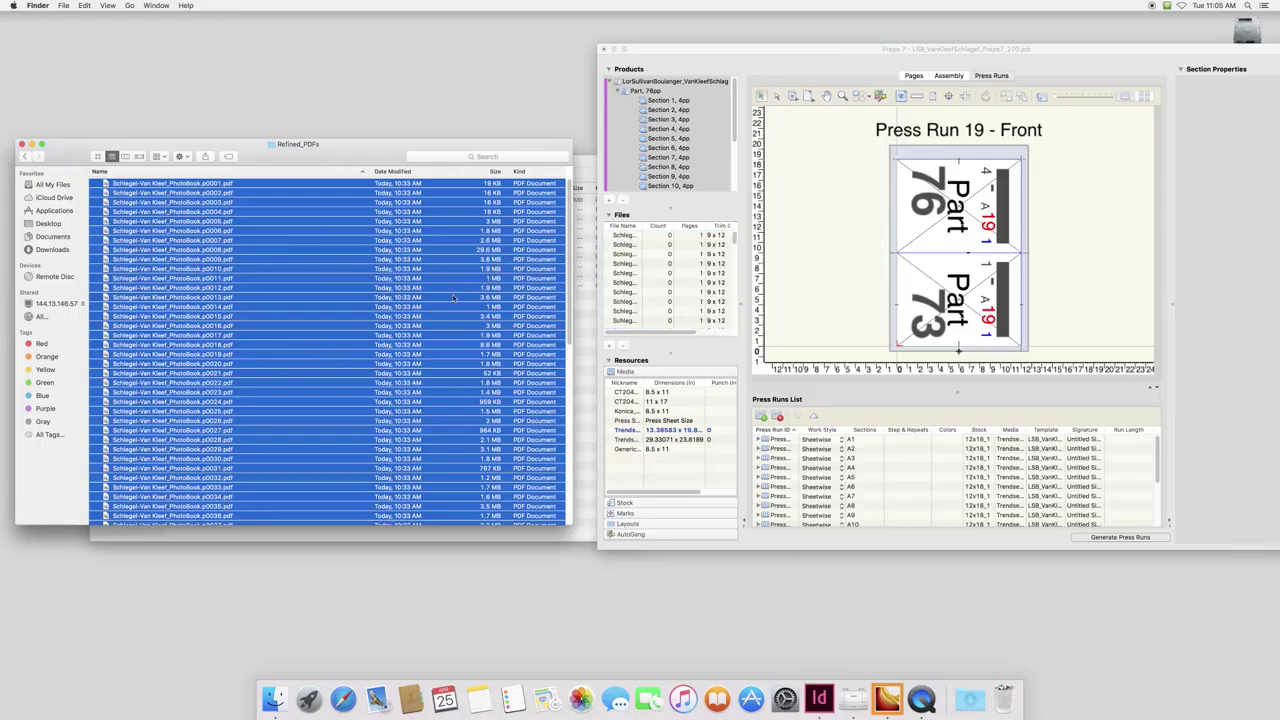
scroll(453, 298, down, 10)
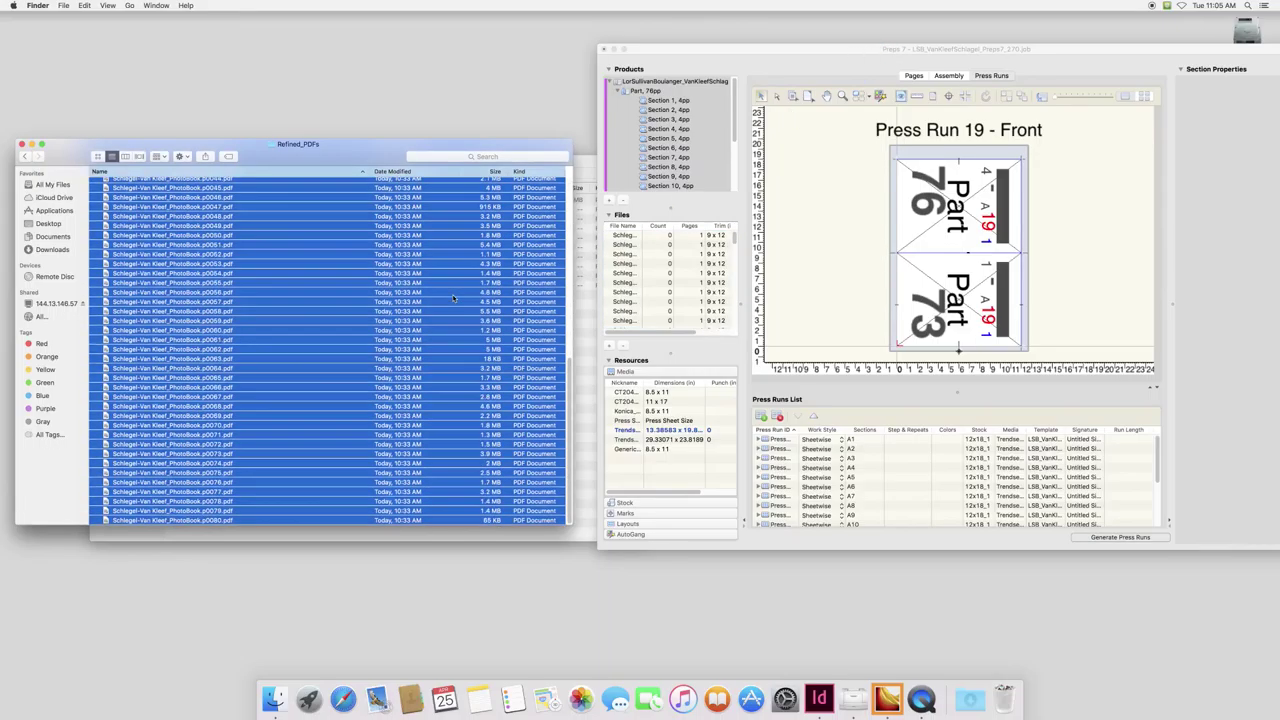
click(762, 416)
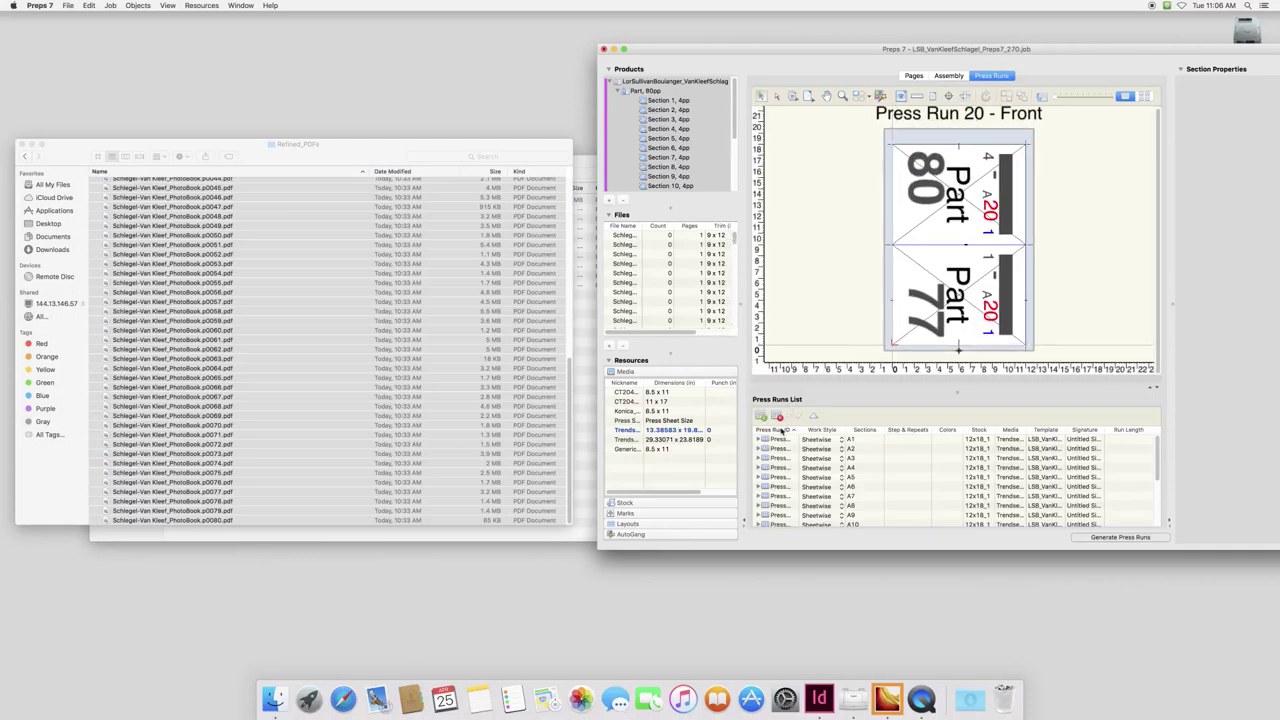
Select all imported refined PDFs in the Files list and drop them onto the Pages List.
scroll(782, 444, down, 5)
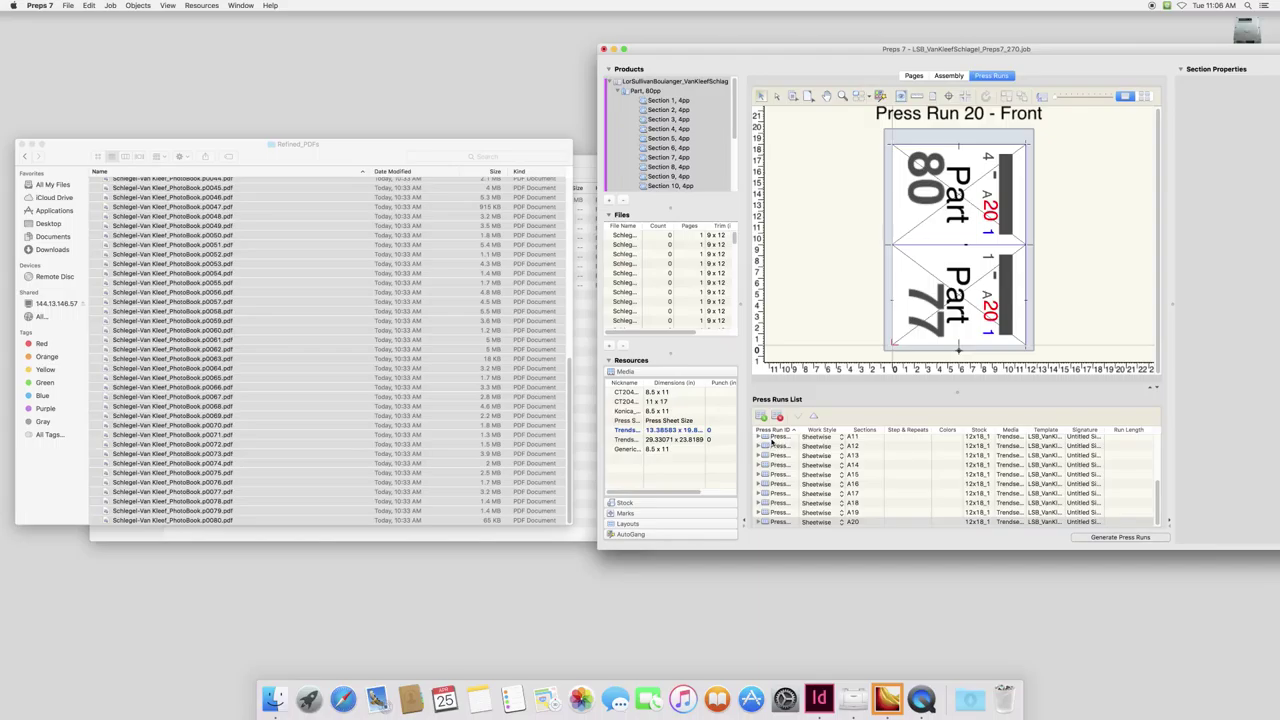
scroll(773, 445, up, 5)
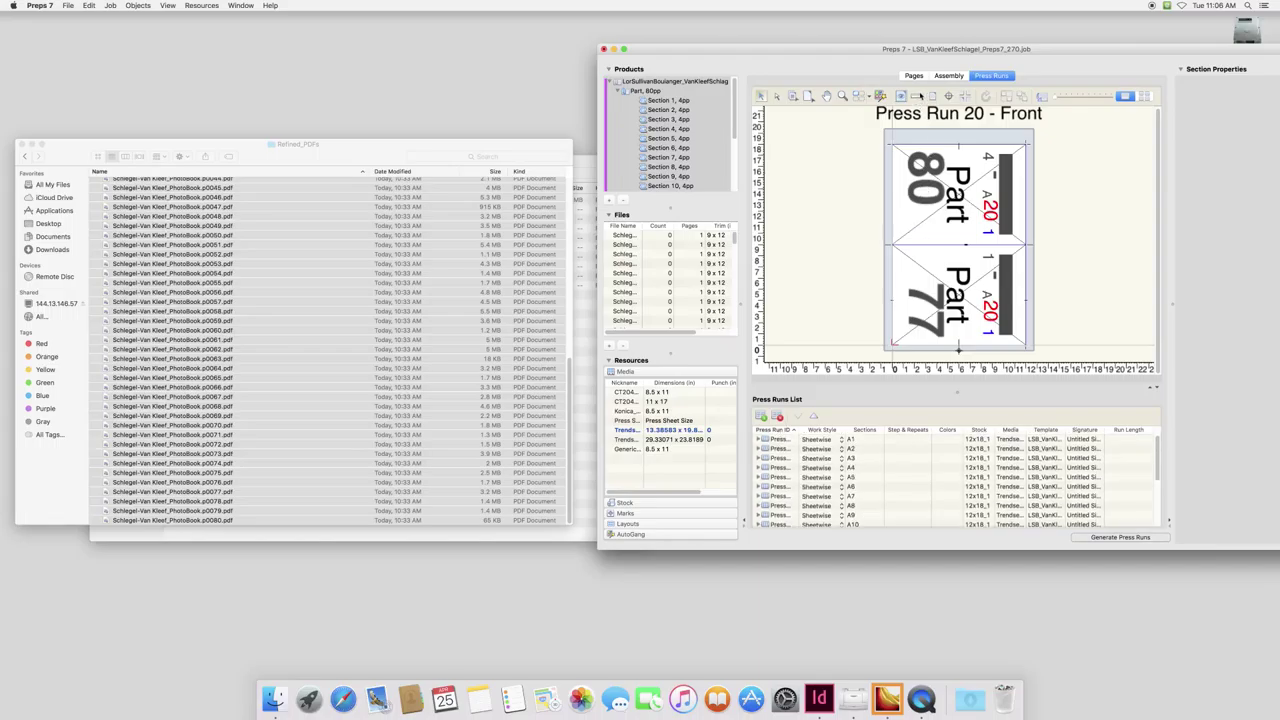
drag(1040, 58, 920, 48)
click(830, 66)
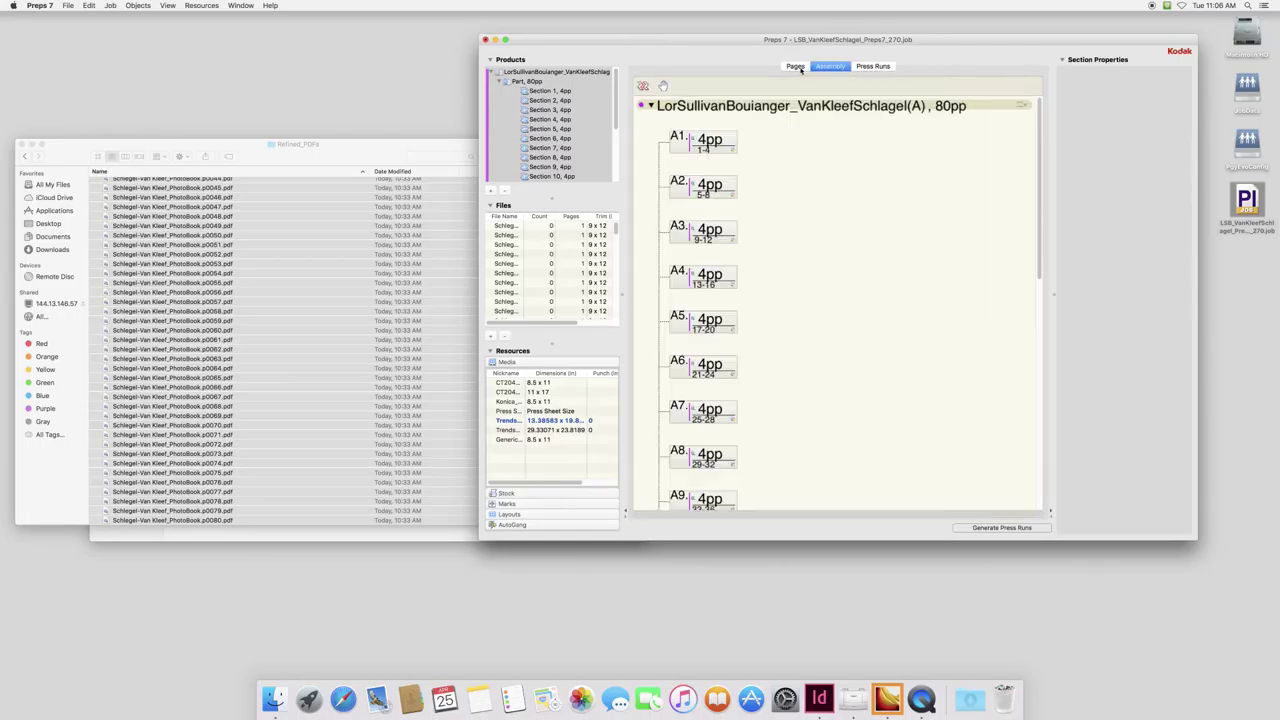
click(796, 67)
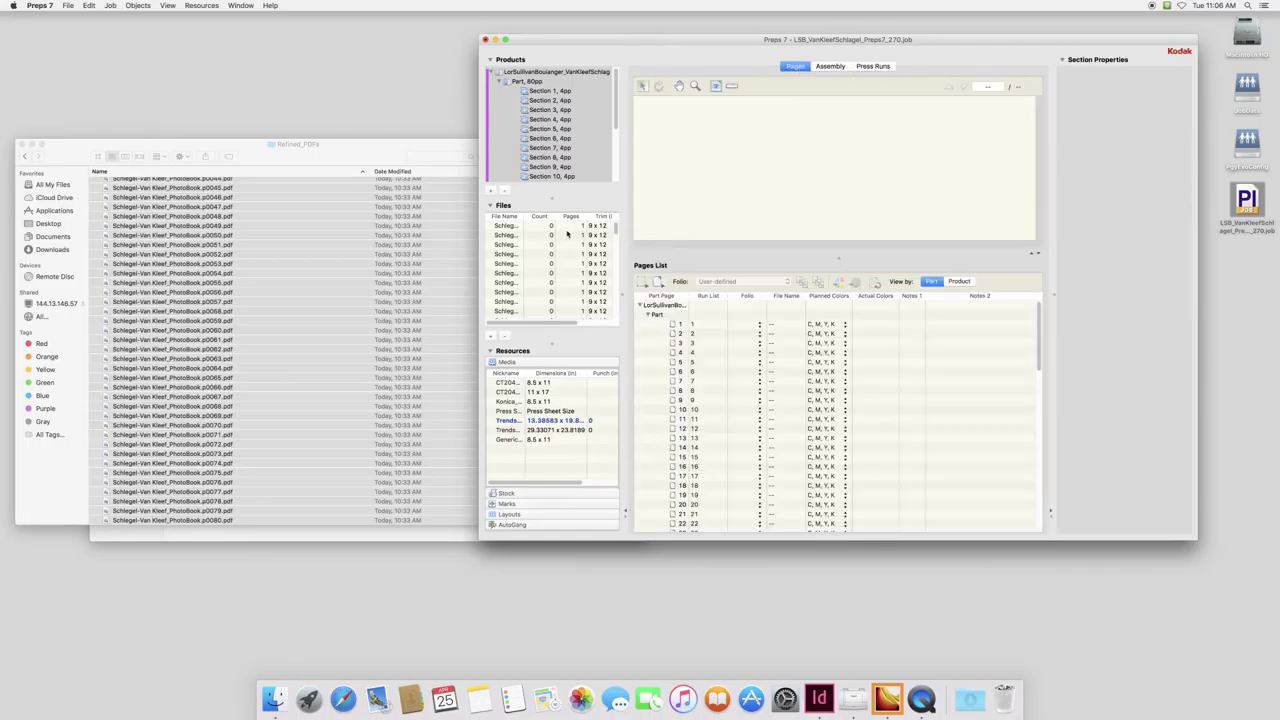
click(517, 227)
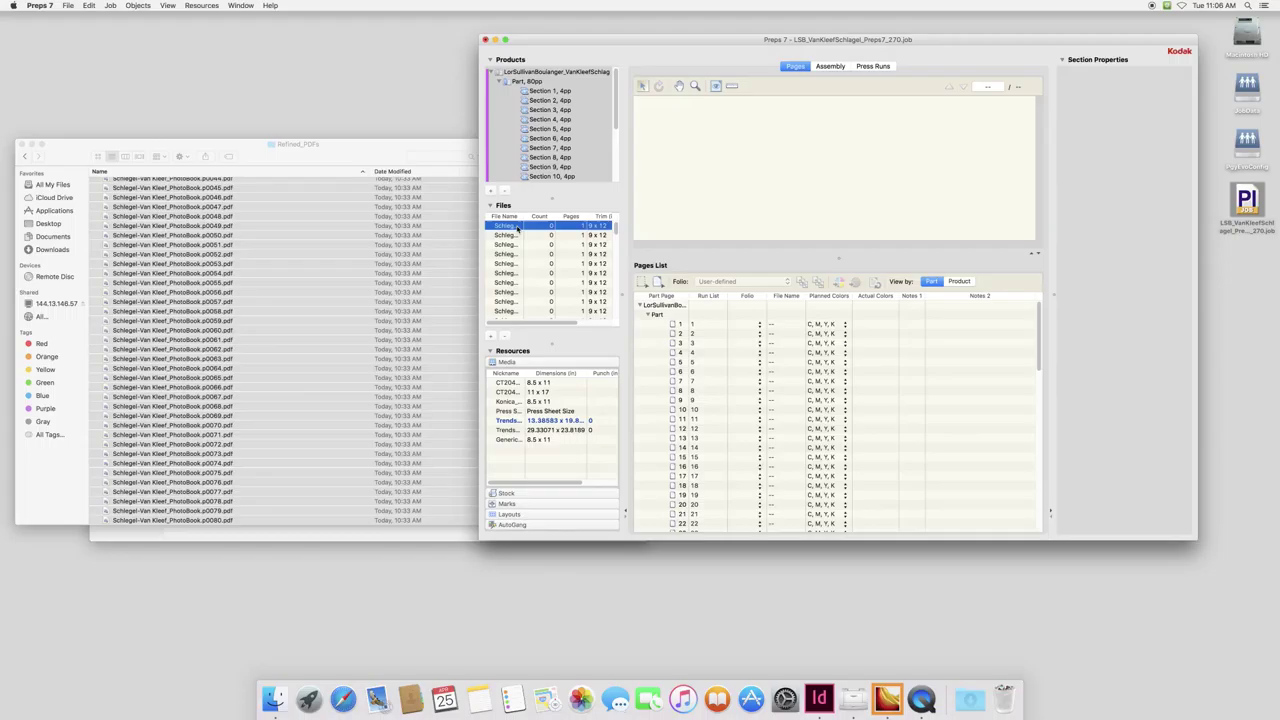
key(super+a)
drag(517, 229, 670, 330)
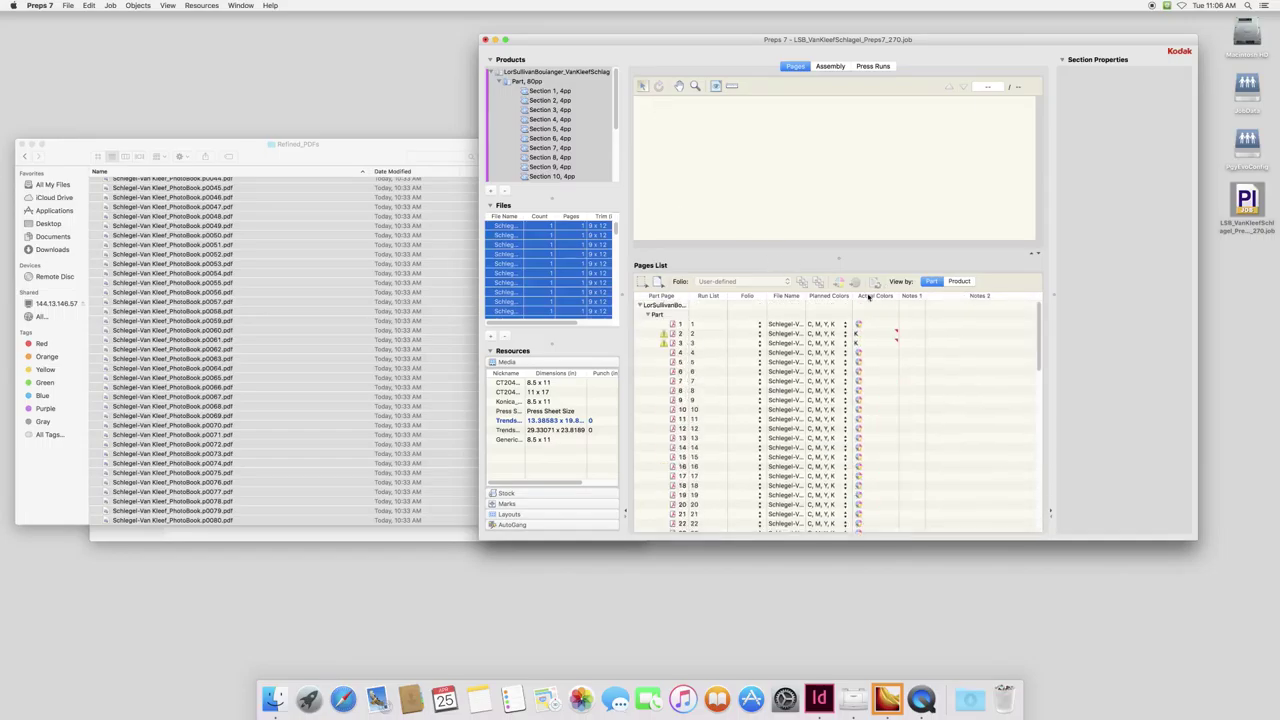
click(831, 66)
Back in the press runs, keep Press Run 1's work style as Sheetwise.
click(871, 66)
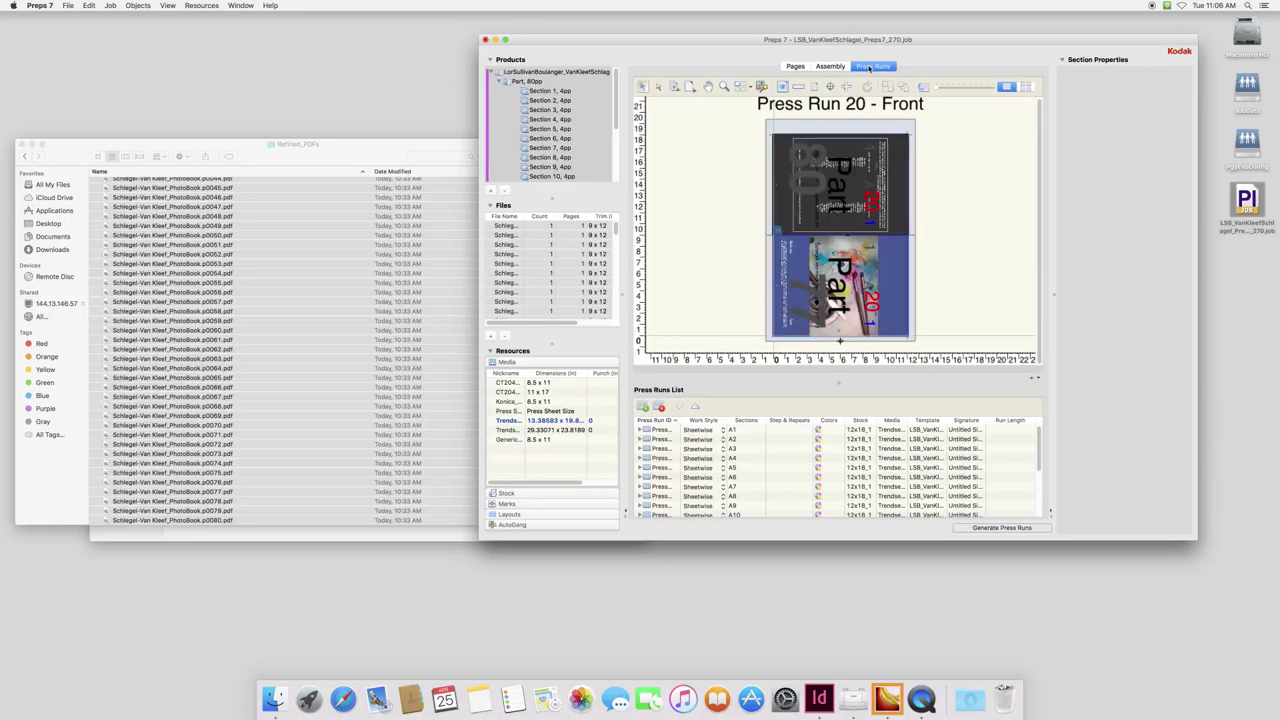
scroll(706, 445, down, 5)
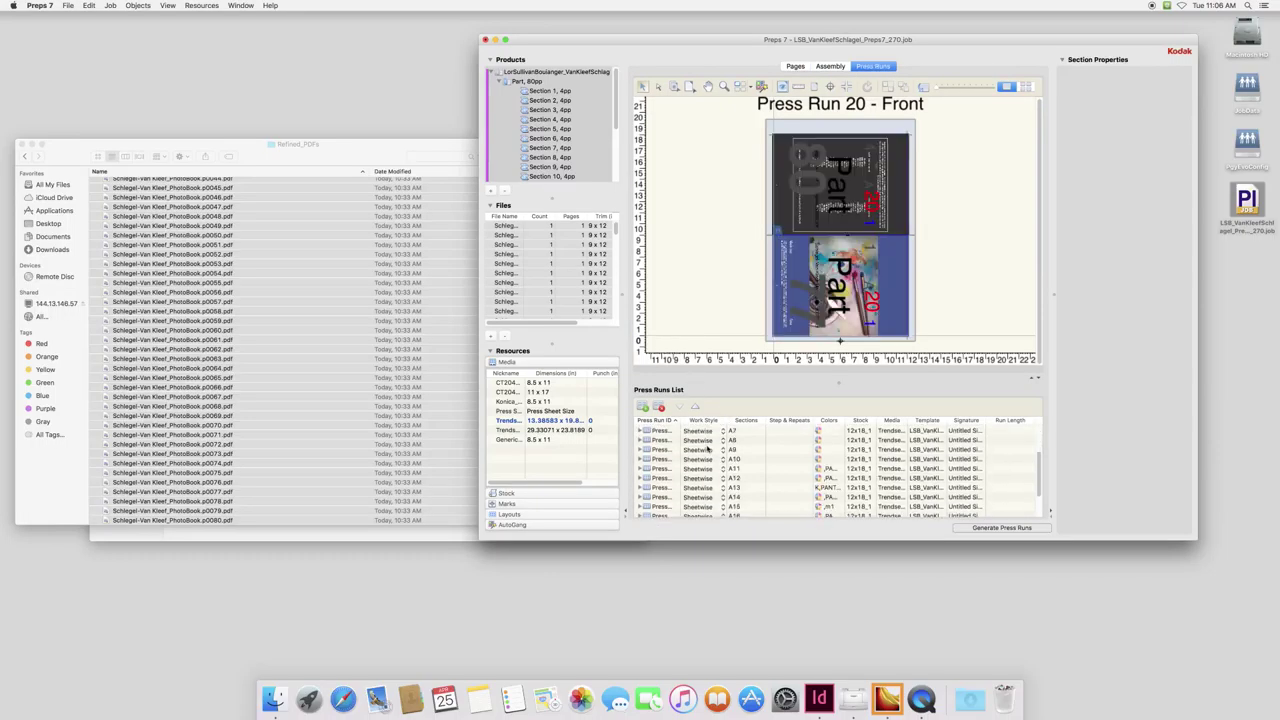
scroll(704, 441, up, 5)
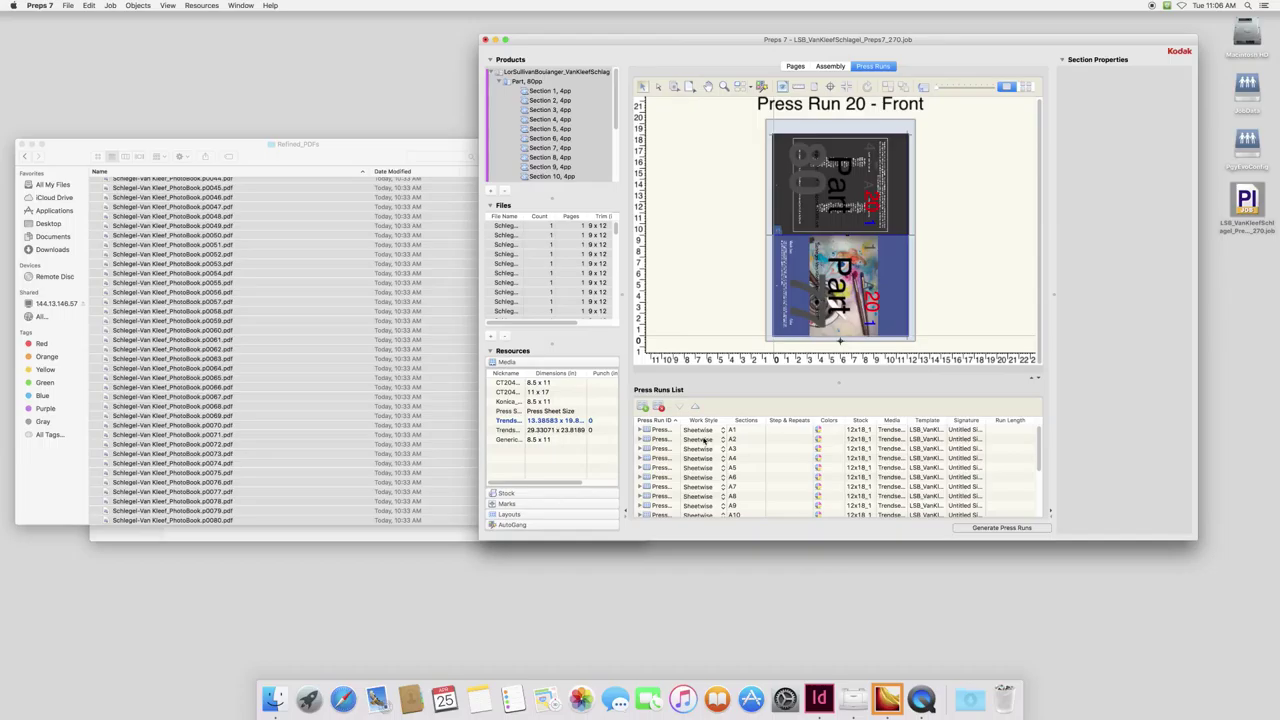
click(701, 437)
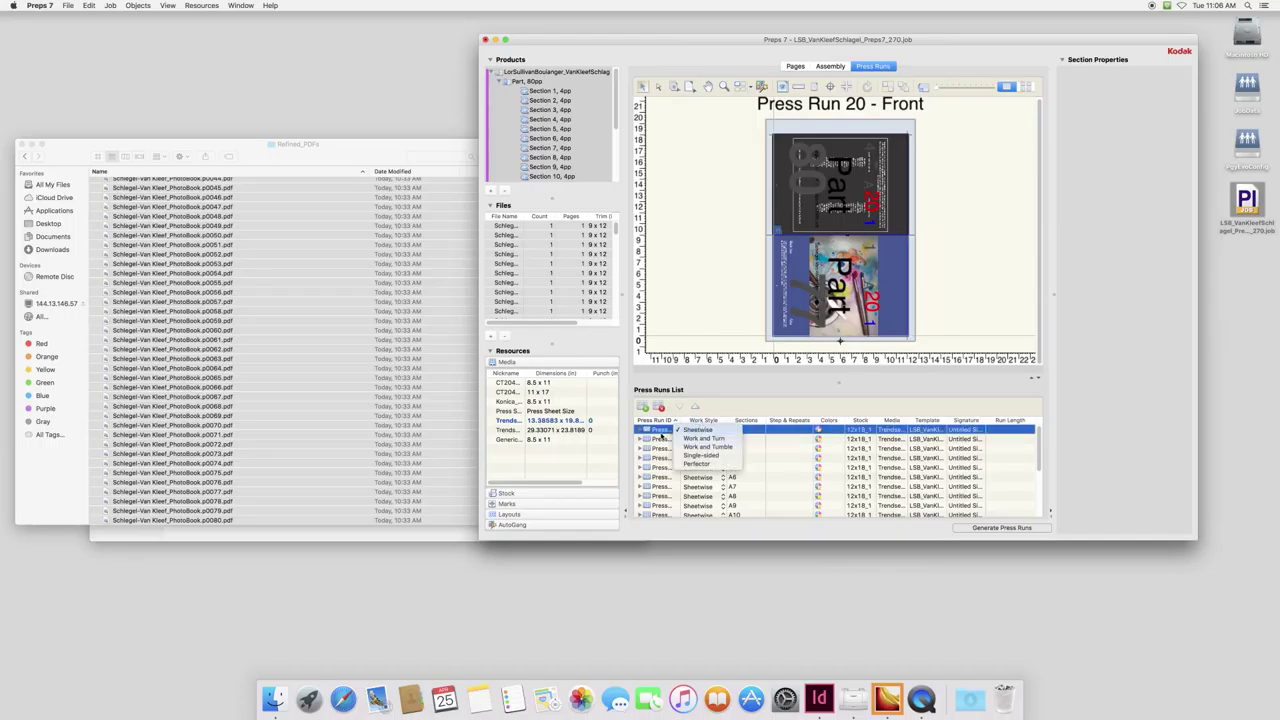
click(660, 437)
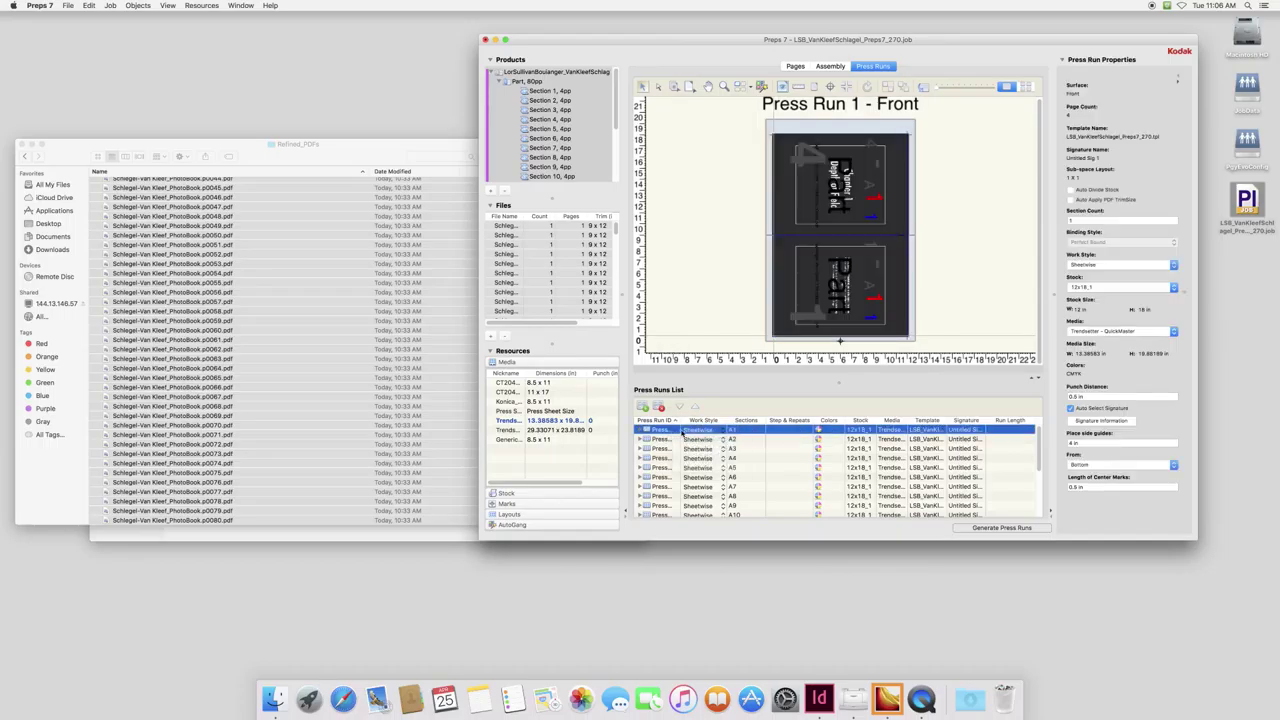
Expand Press Run 1 and preview its front and back, showing pages 2 and 3 on the back.
double_click(682, 433)
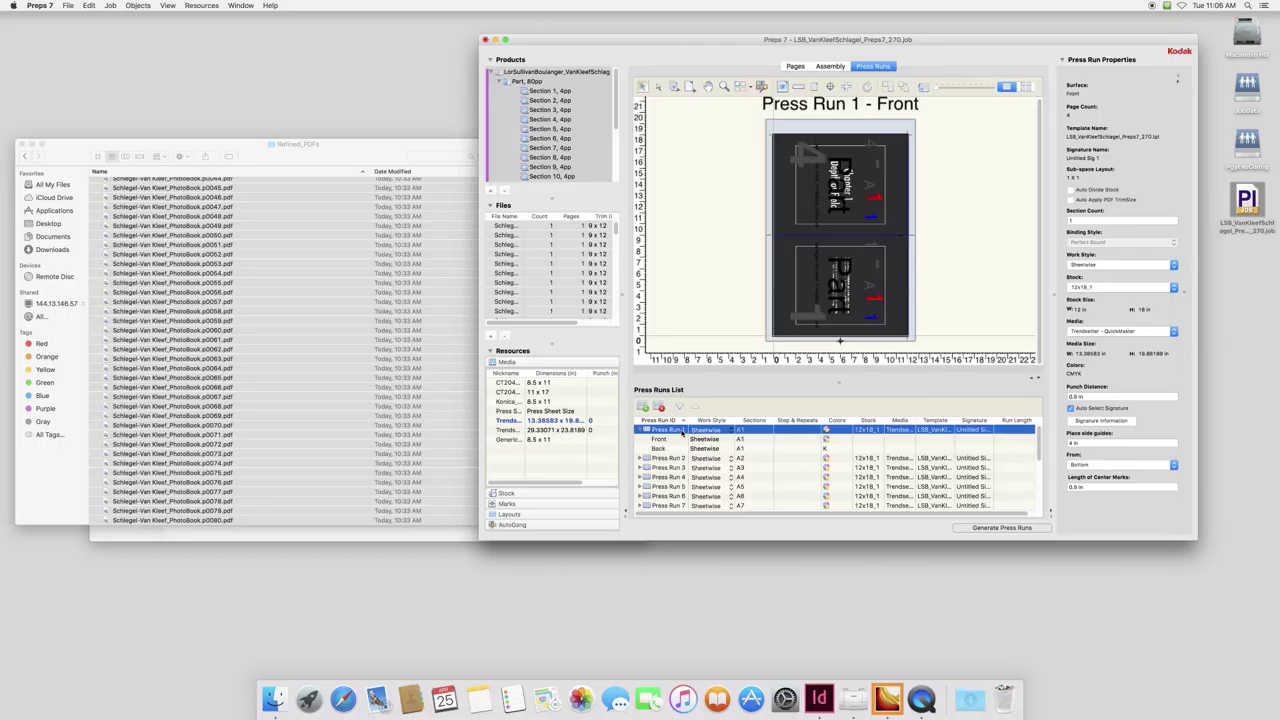
double_click(682, 430)
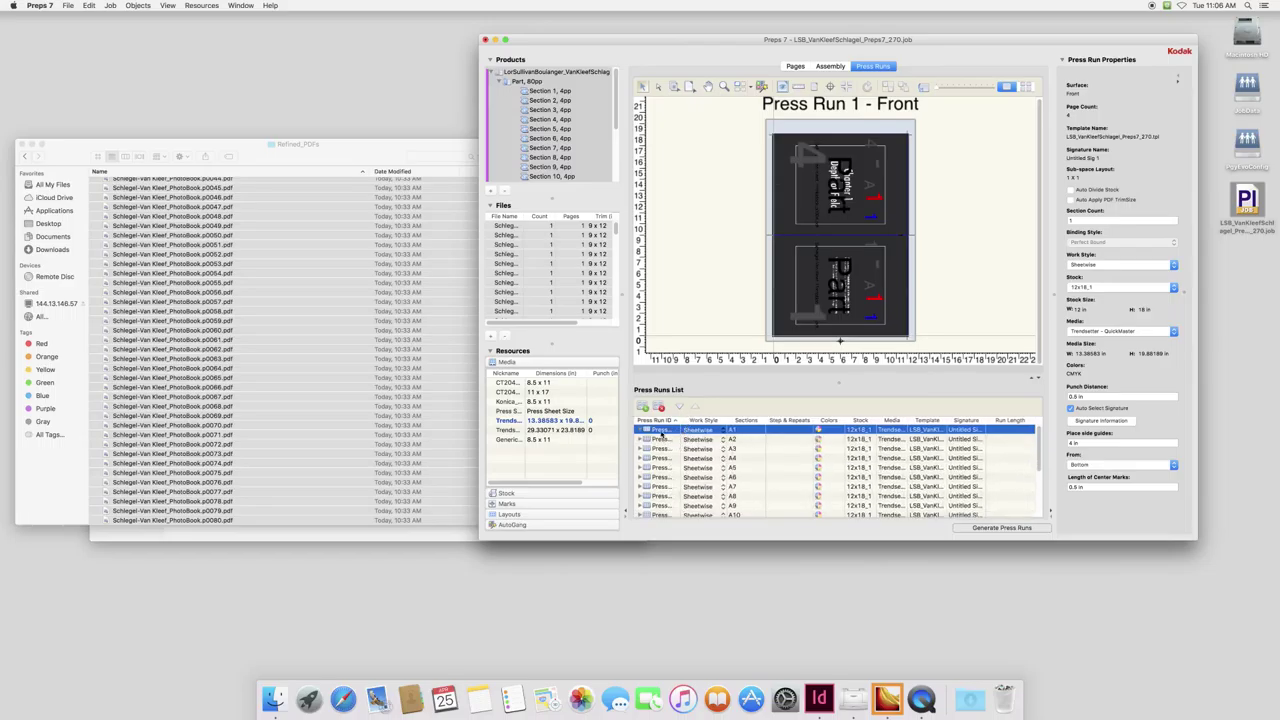
double_click(661, 432)
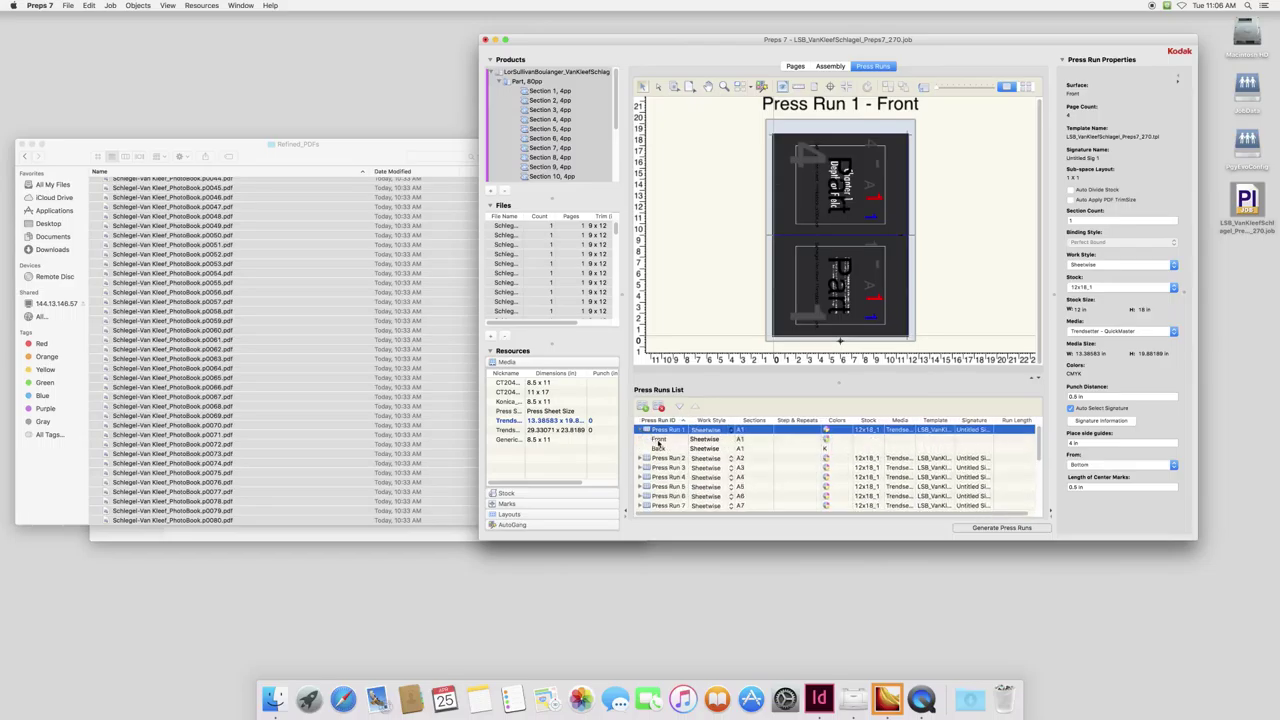
click(659, 440)
click(660, 449)
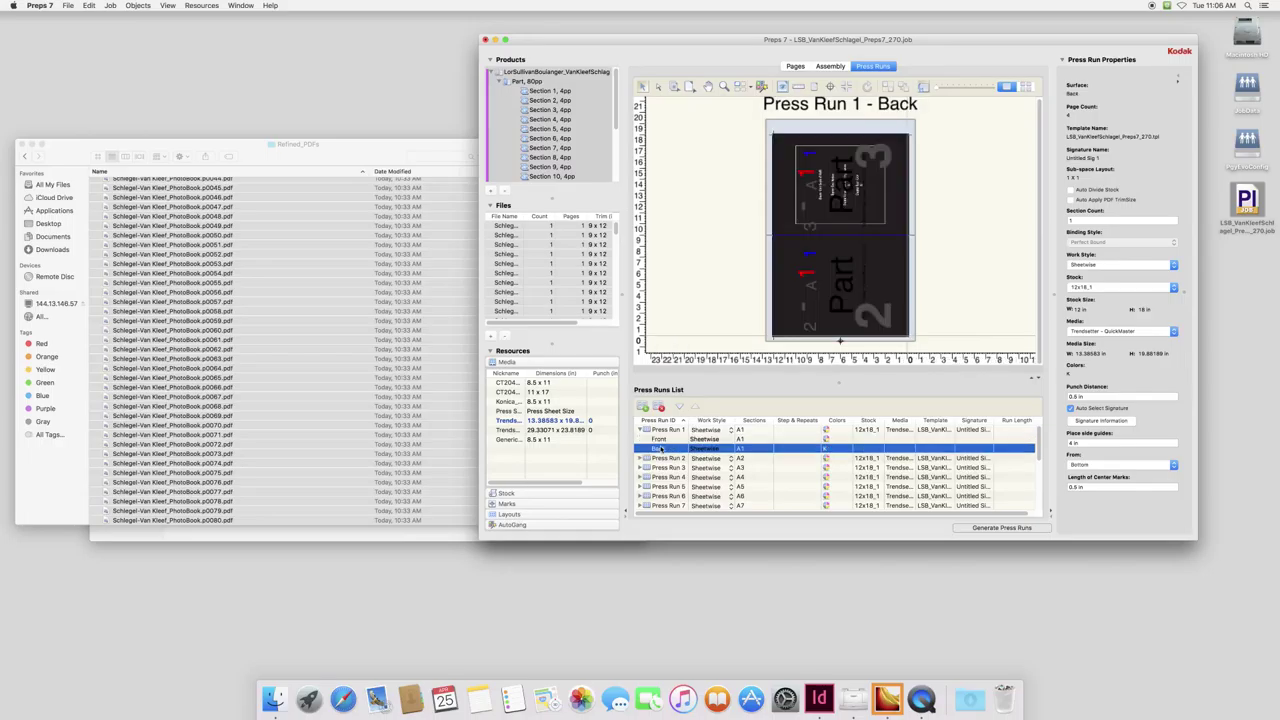
click(656, 439)
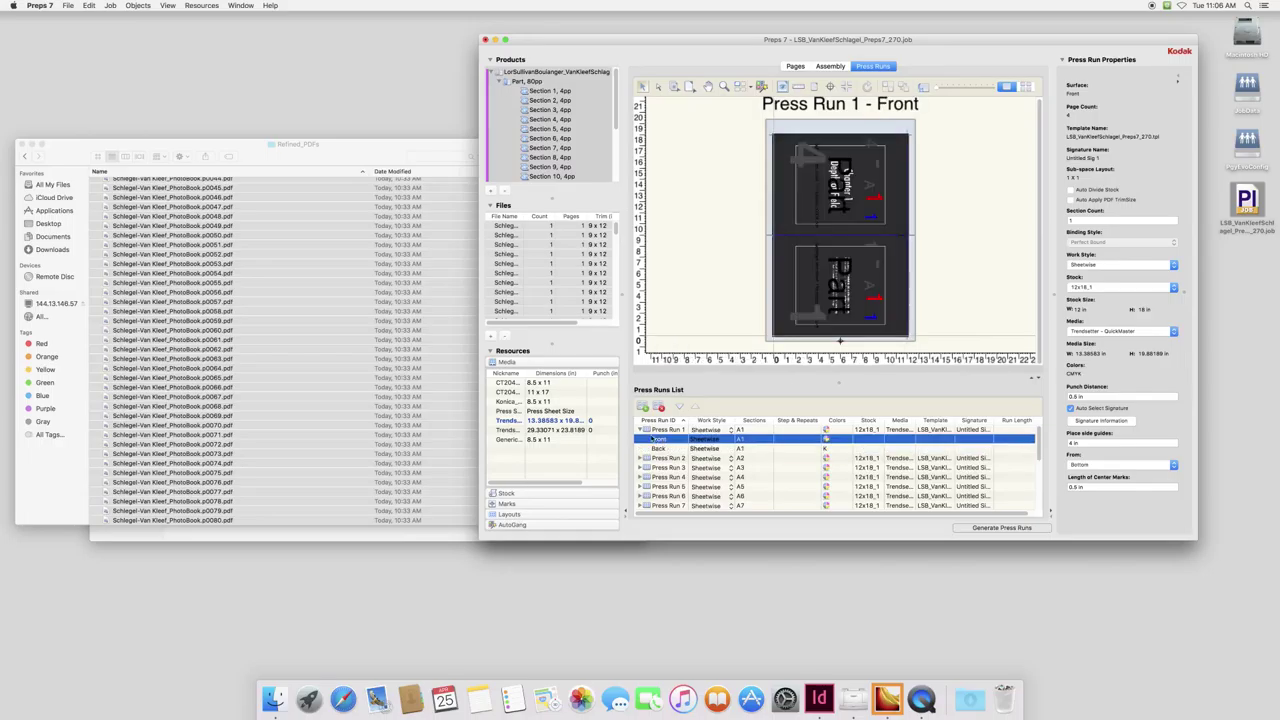
click(662, 449)
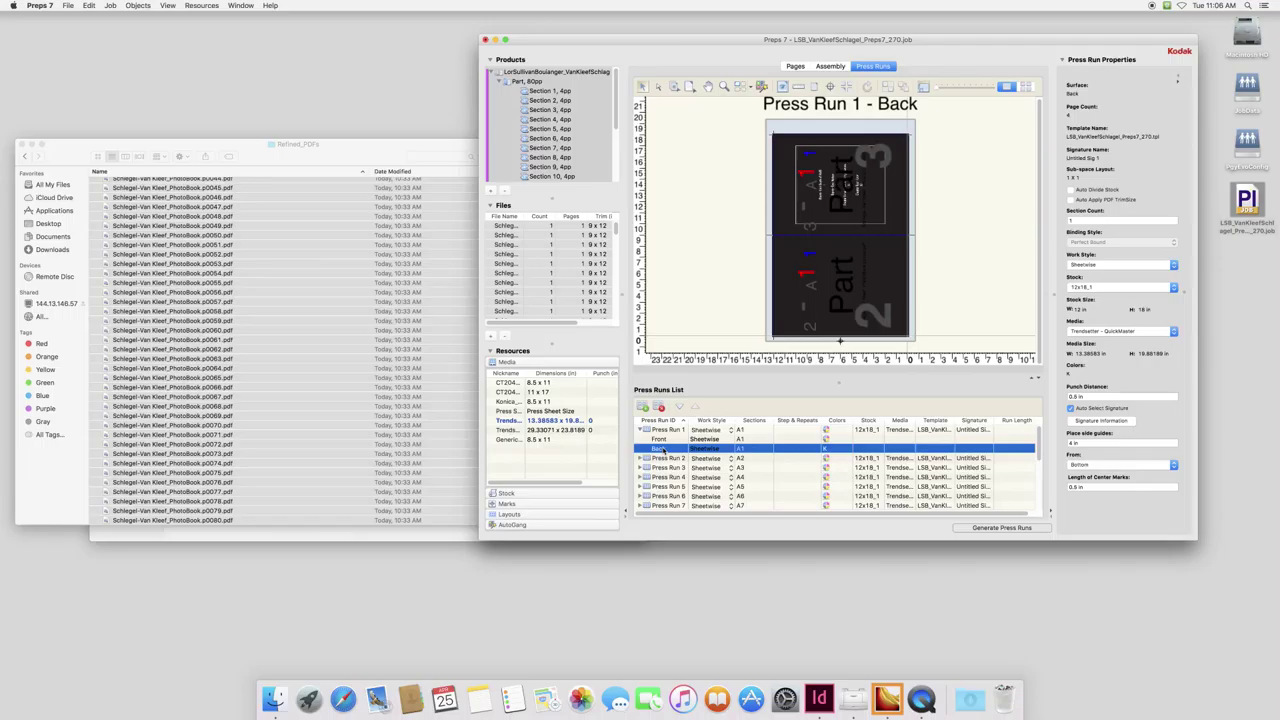